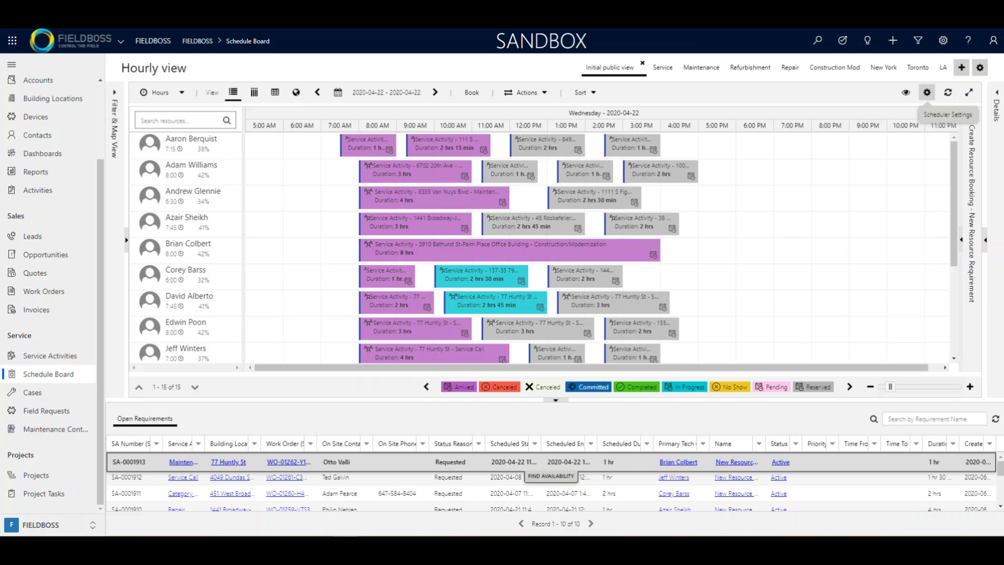
# - In the scheduler settings, keep the Eastern time zone and narrow the working time to 8 AM through the 5 PM hour
pyautogui.click(928, 92)
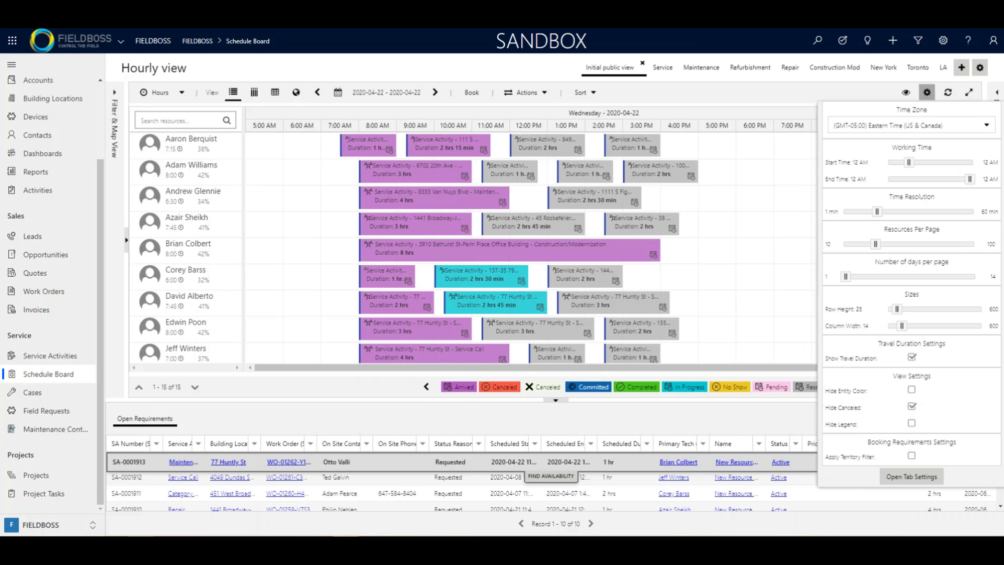
pyautogui.click(912, 126)
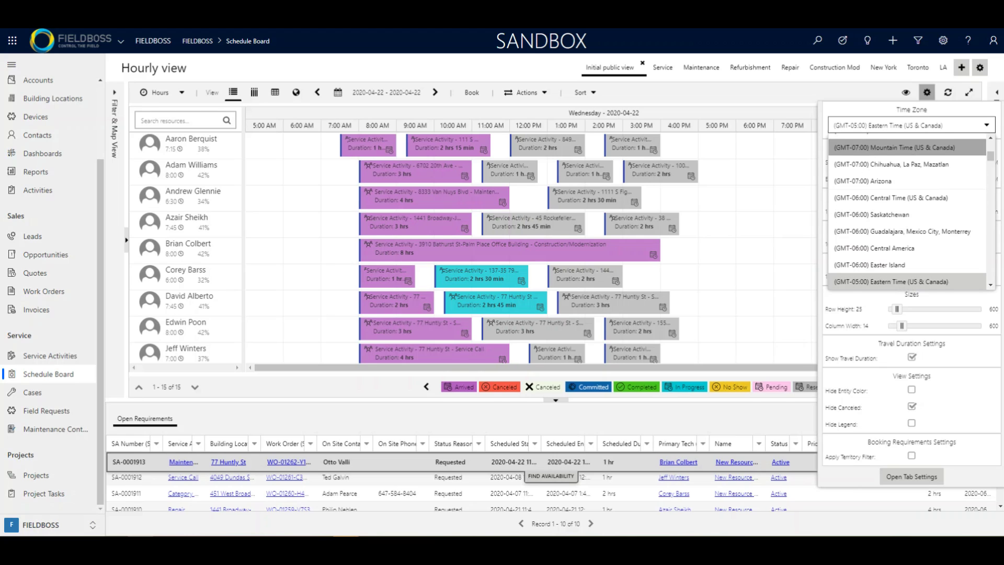
pyautogui.press('Return')
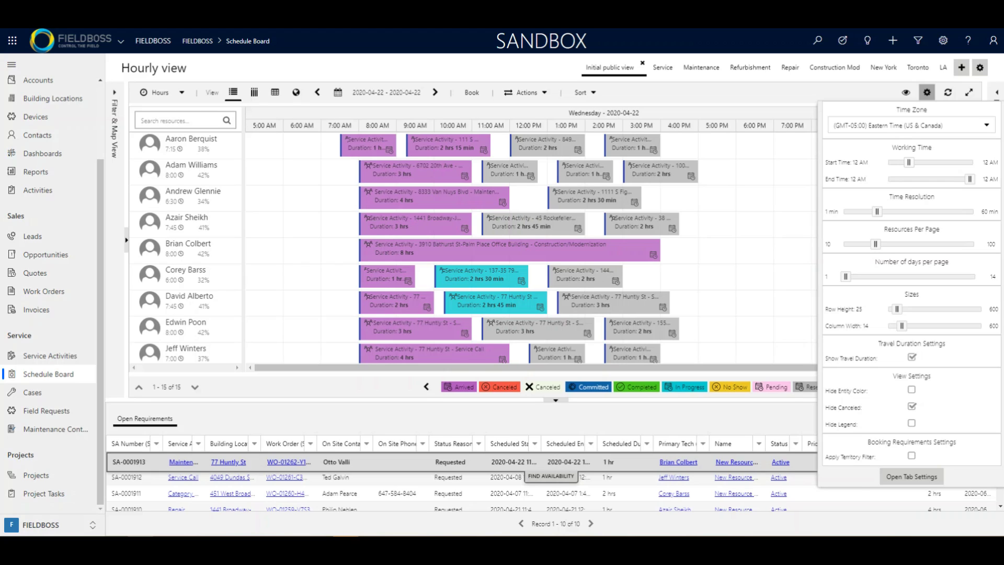
pyautogui.moveTo(909, 162); pyautogui.dragTo(952, 180)
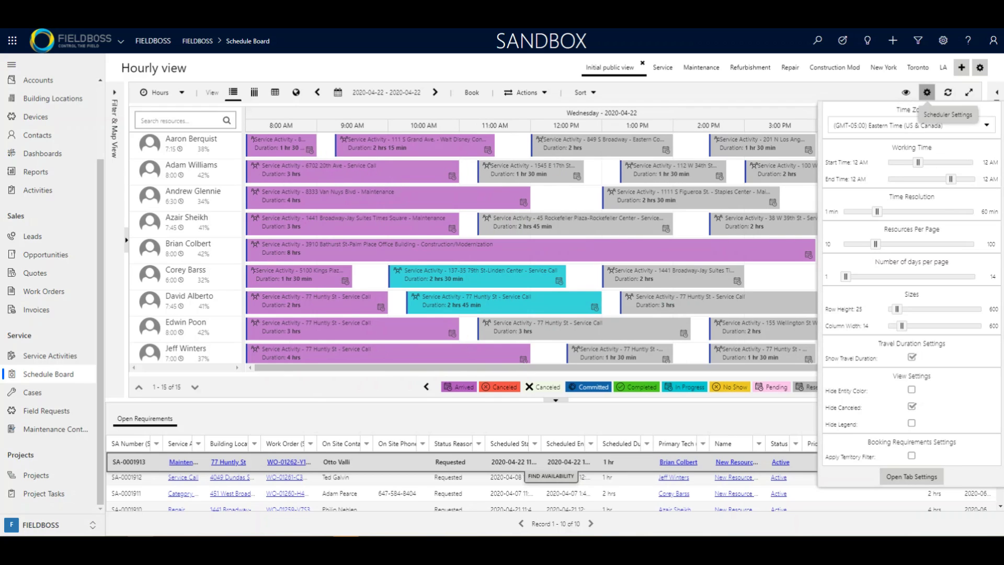
pyautogui.click(926, 93)
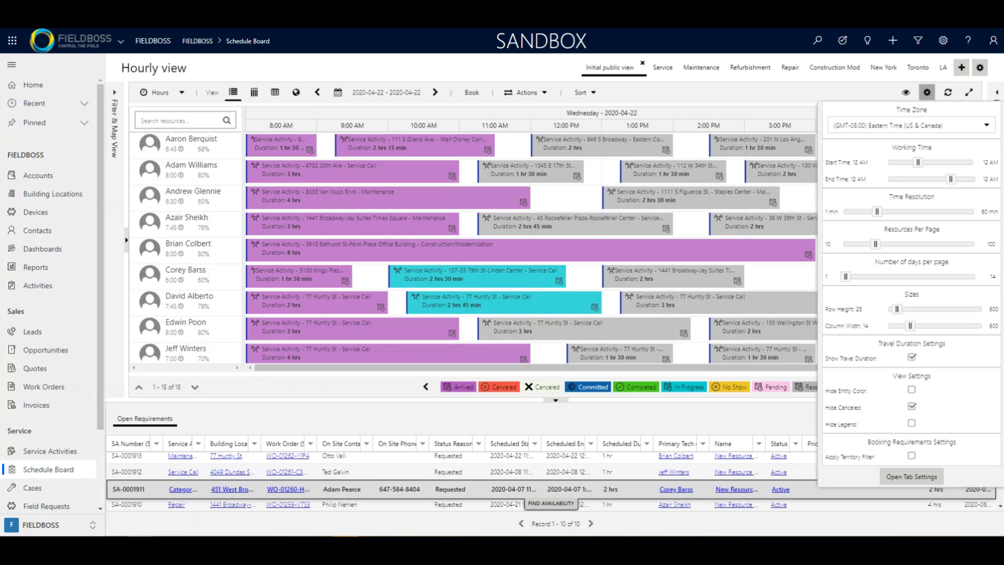
# - Increase the scheduler's time resolution to about 30 min and try it by marking out a 3:30–4:30 PM slot
pyautogui.moveTo(763, 277); pyautogui.dragTo(811, 277)
pyautogui.click(928, 92)
pyautogui.moveTo(877, 211)
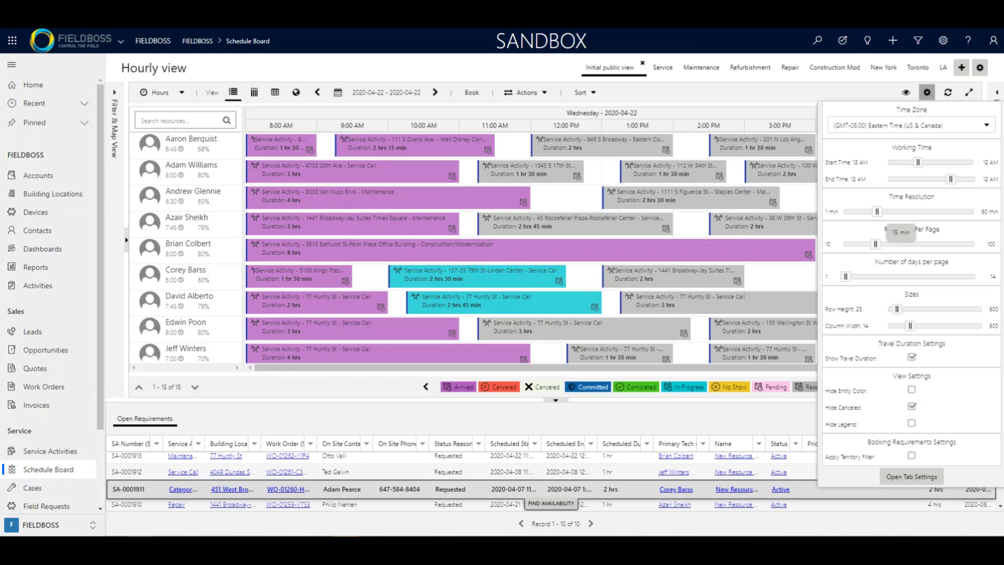
pyautogui.moveTo(877, 211); pyautogui.dragTo(908, 212)
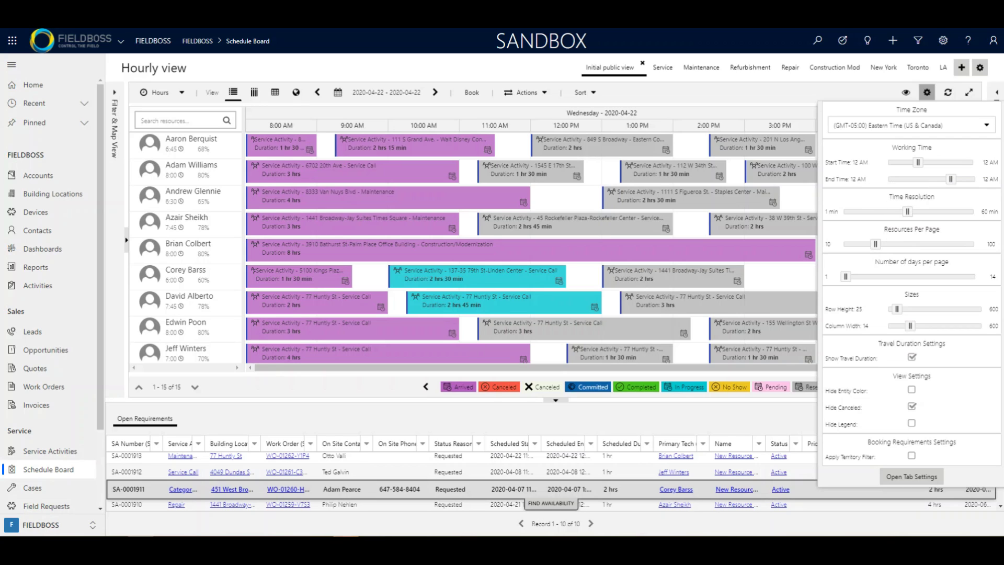
pyautogui.moveTo(768, 276); pyautogui.dragTo(839, 277)
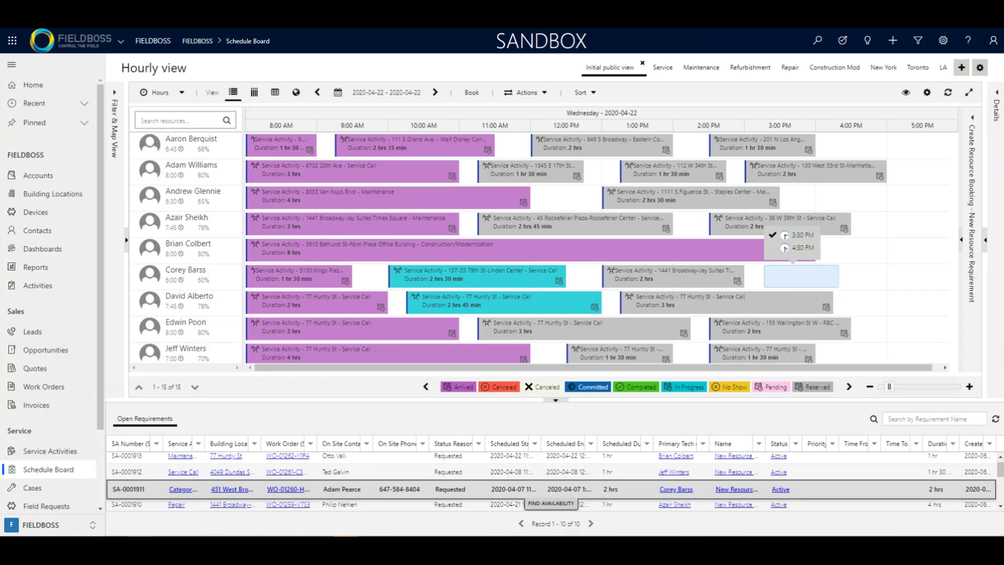
# - Reduce the resources per page to 10 and go to the next page of resources on the board
pyautogui.click(927, 92)
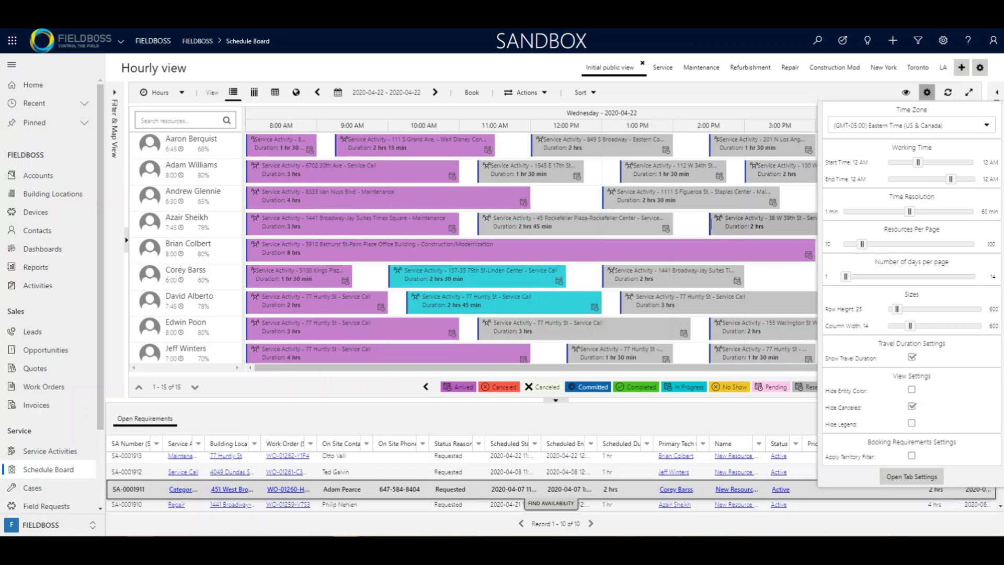
pyautogui.scroll(-5, 529, 195)
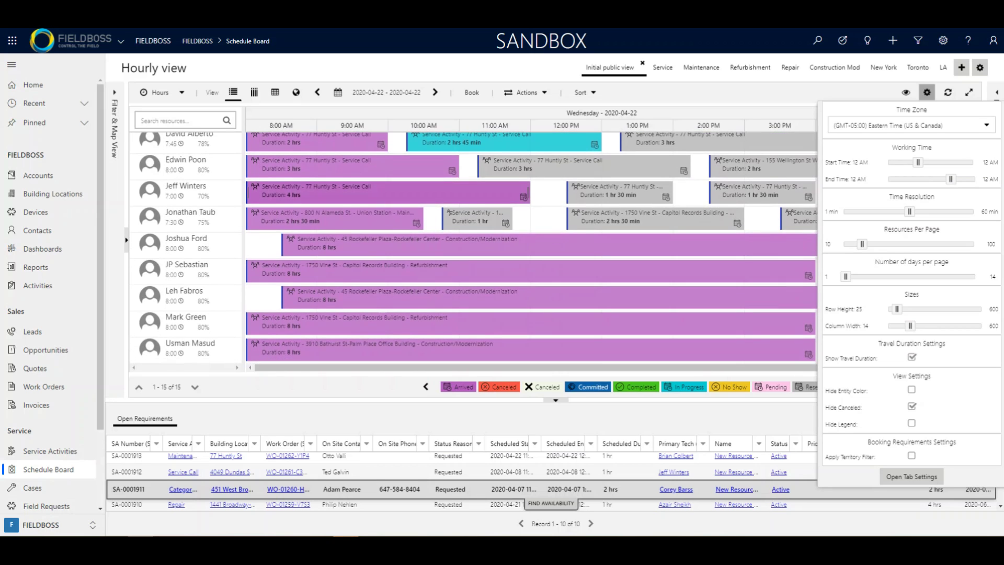
pyautogui.scroll(5, 528, 246)
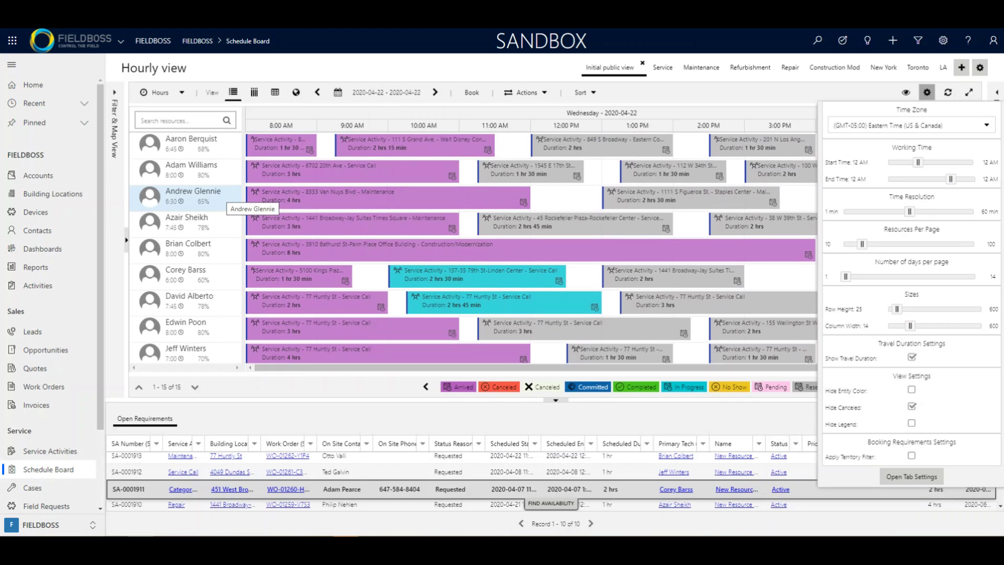
pyautogui.moveTo(862, 244)
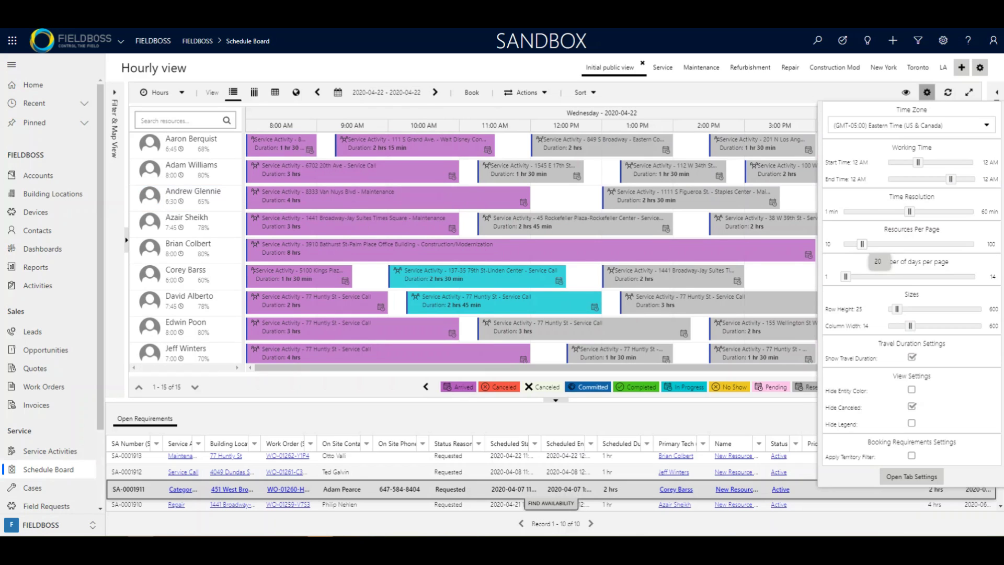
pyautogui.moveTo(863, 245); pyautogui.dragTo(850, 244)
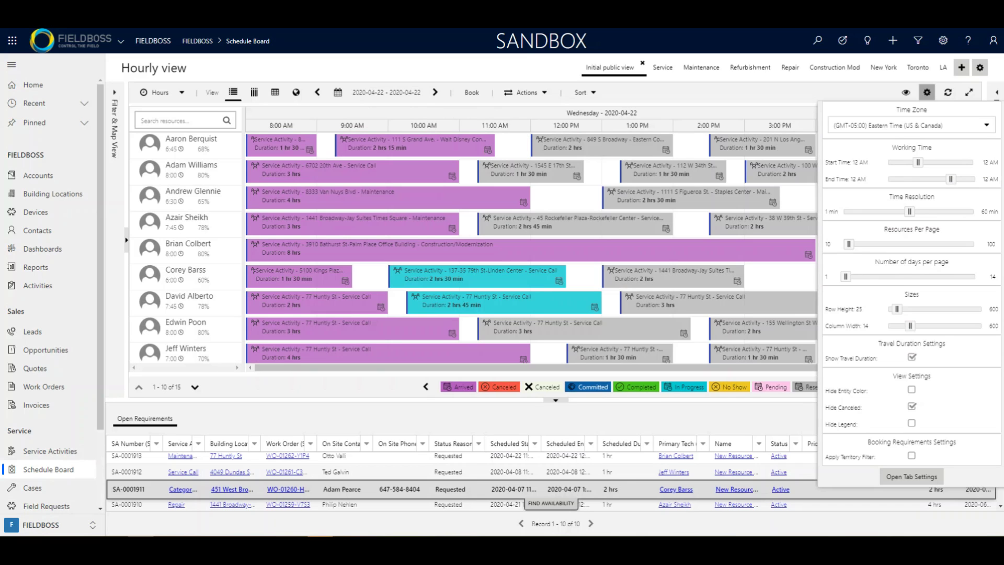
pyautogui.scroll(-1, 183, 245)
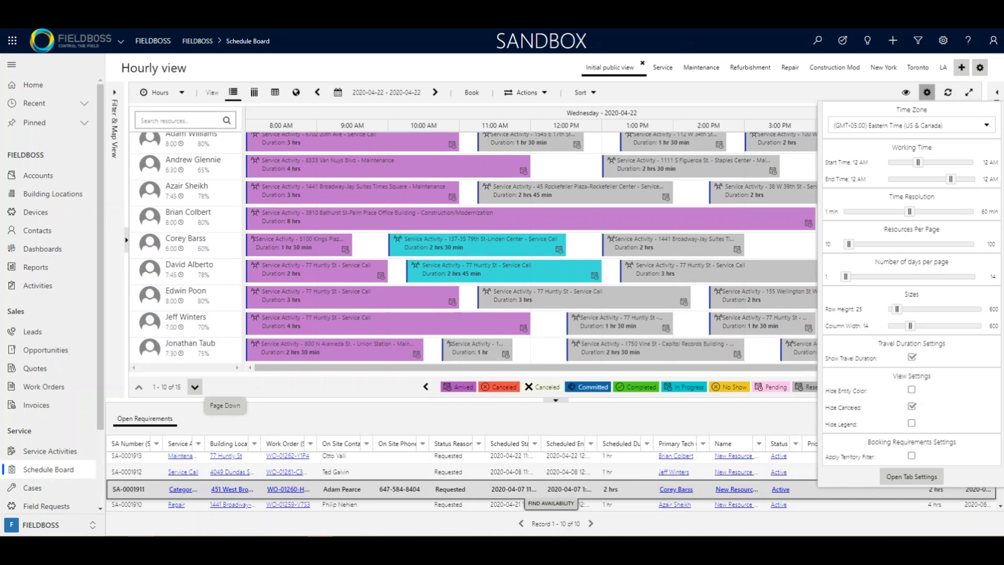
pyautogui.click(195, 386)
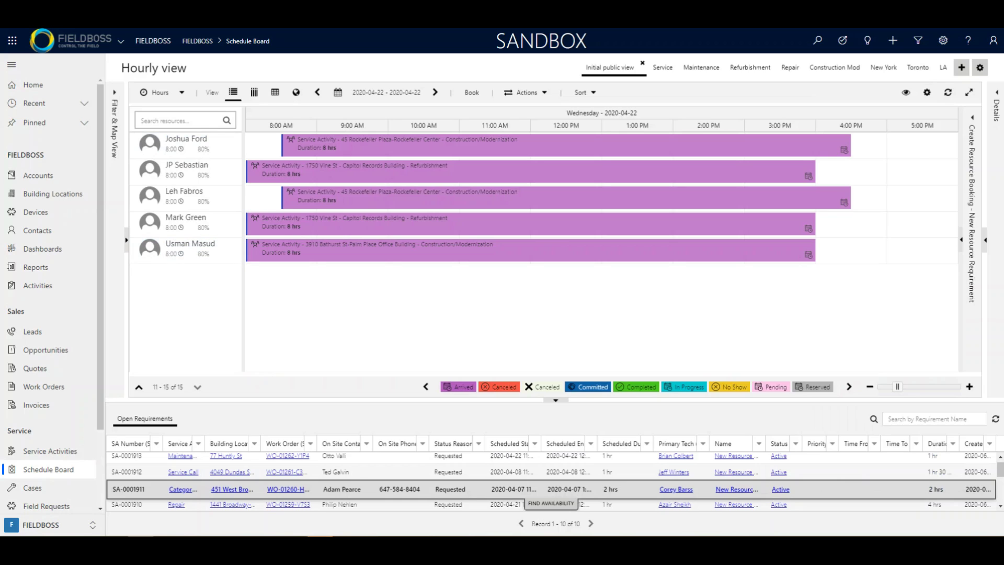
# - Set the number of days per page to 2 in the scheduler settings and return to the board
pyautogui.click(927, 92)
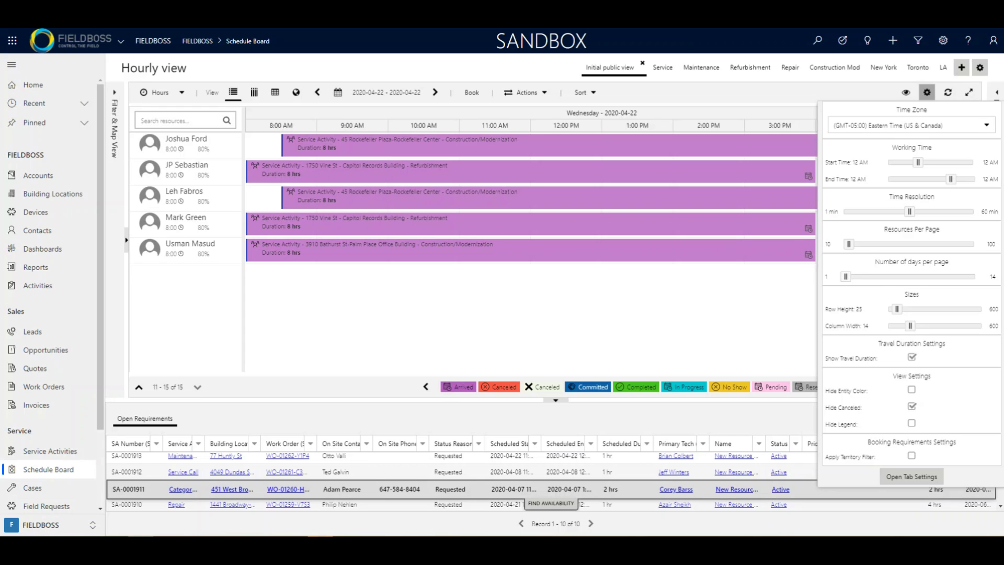
pyautogui.press('Escape')
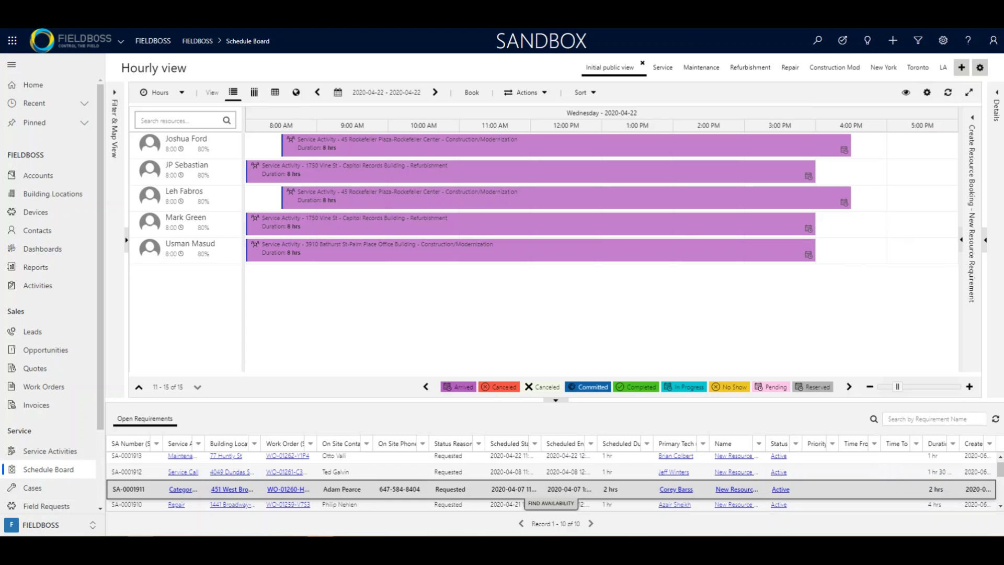
pyautogui.click(926, 92)
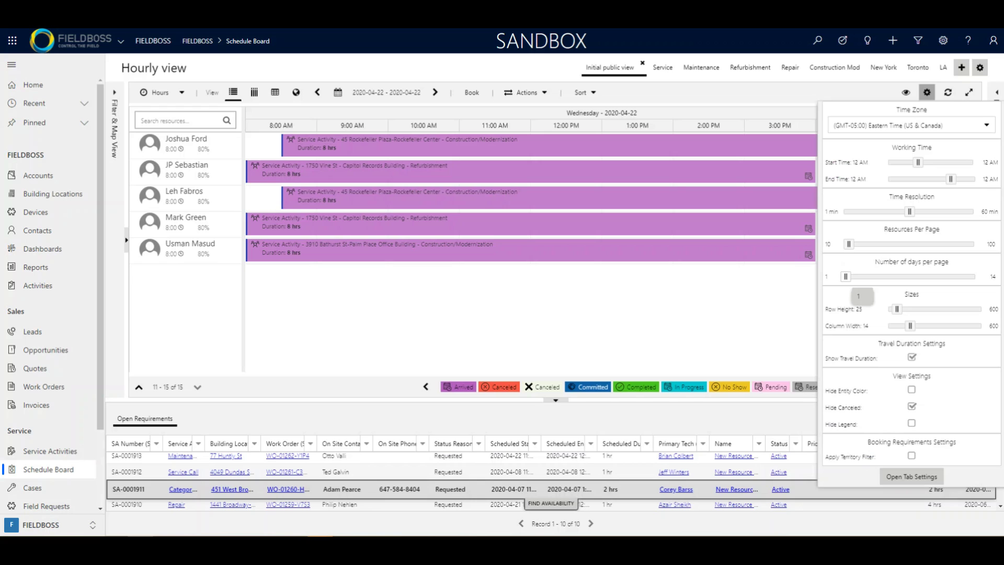
pyautogui.moveTo(846, 276); pyautogui.dragTo(855, 276)
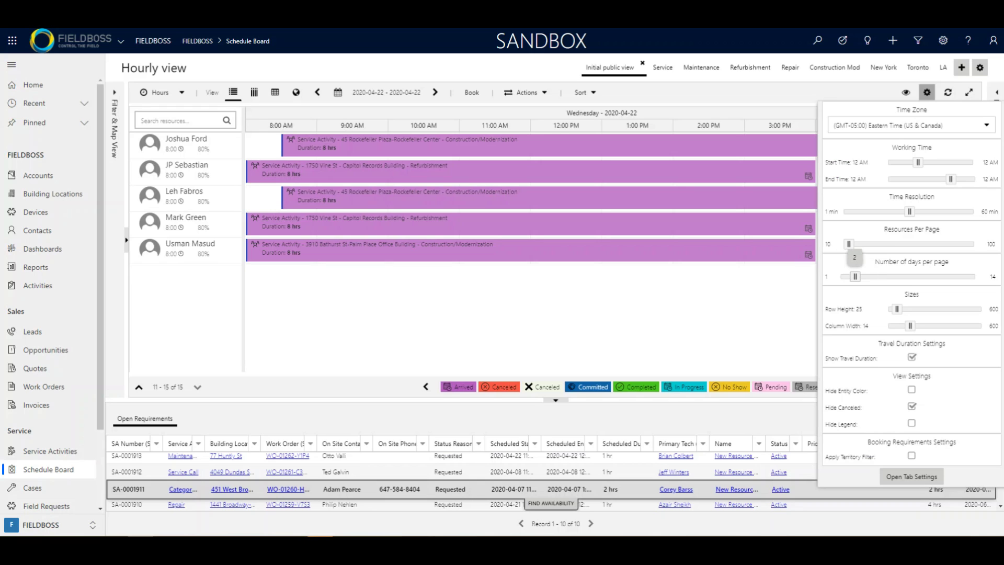
pyautogui.click(807, 248)
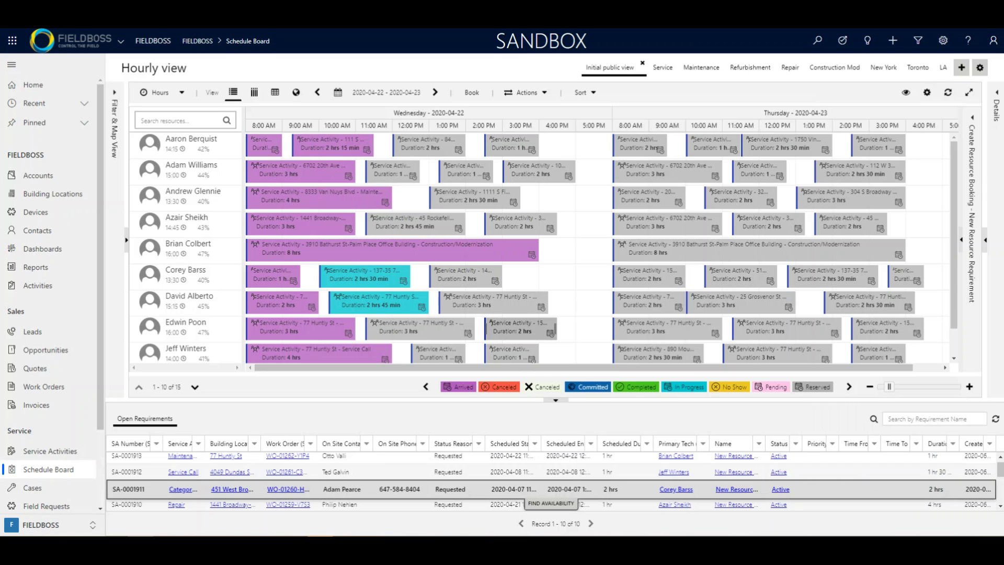
# - Adjust the board's sizes in the scheduler settings to a slightly larger row height and column width
pyautogui.click(927, 92)
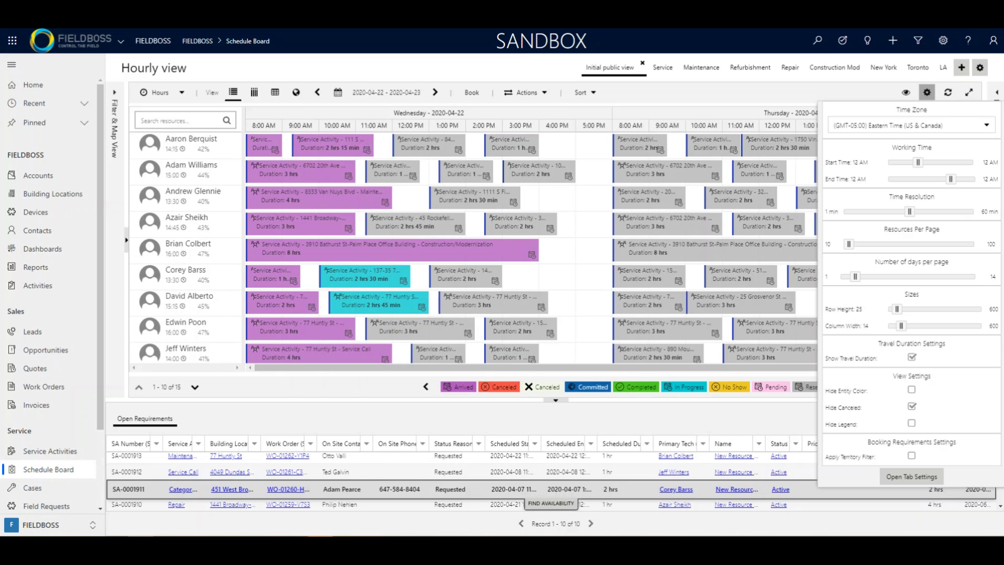
pyautogui.moveTo(898, 309)
pyautogui.mouseDown()
pyautogui.moveTo(931, 309)
pyautogui.moveTo(895, 309)
pyautogui.mouseUp()
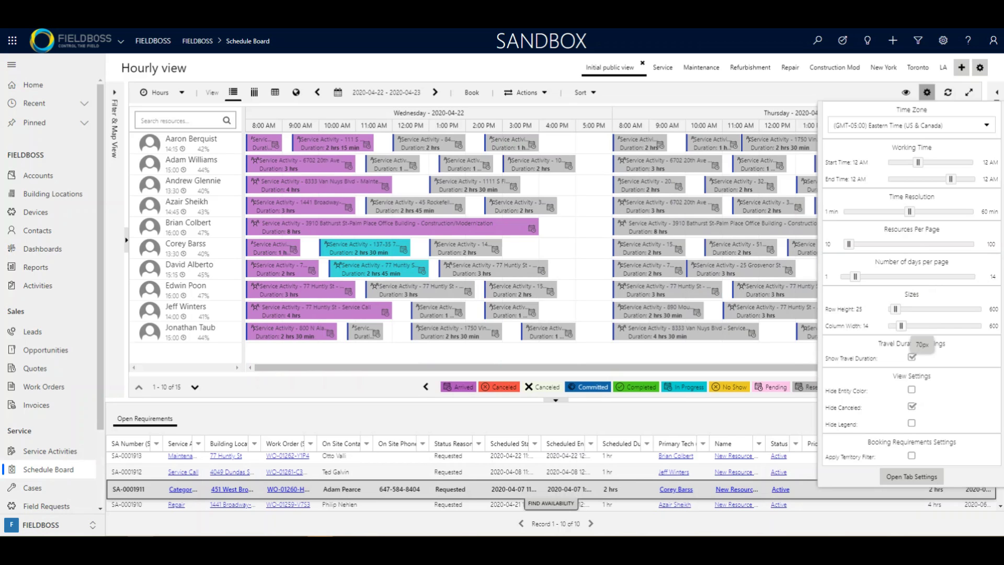
pyautogui.moveTo(902, 326)
pyautogui.mouseDown()
pyautogui.moveTo(933, 325)
pyautogui.moveTo(901, 326)
pyautogui.mouseUp()
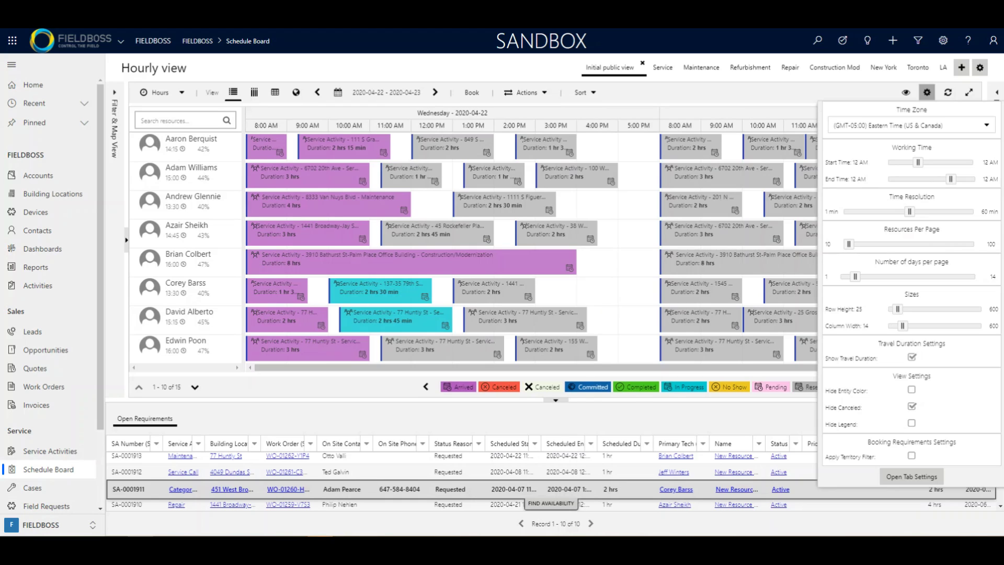
# - Toggle Hide Legend on and back off in the view settings, and turn off Hide Canceled
pyautogui.click(912, 406)
pyautogui.click(912, 406)
pyautogui.click(911, 423)
pyautogui.click(912, 422)
pyautogui.click(912, 407)
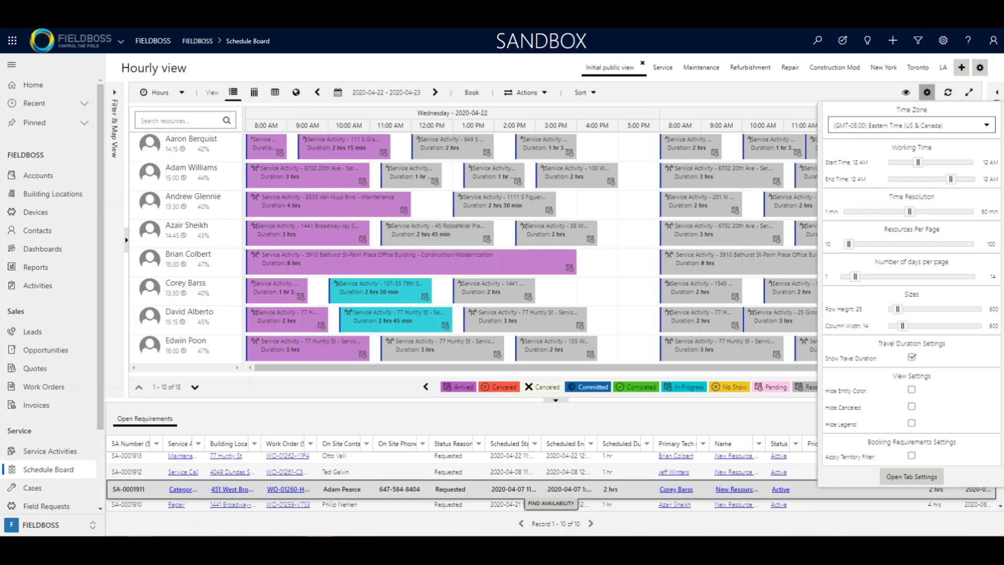
pyautogui.click(912, 124)
pyautogui.press('Escape')
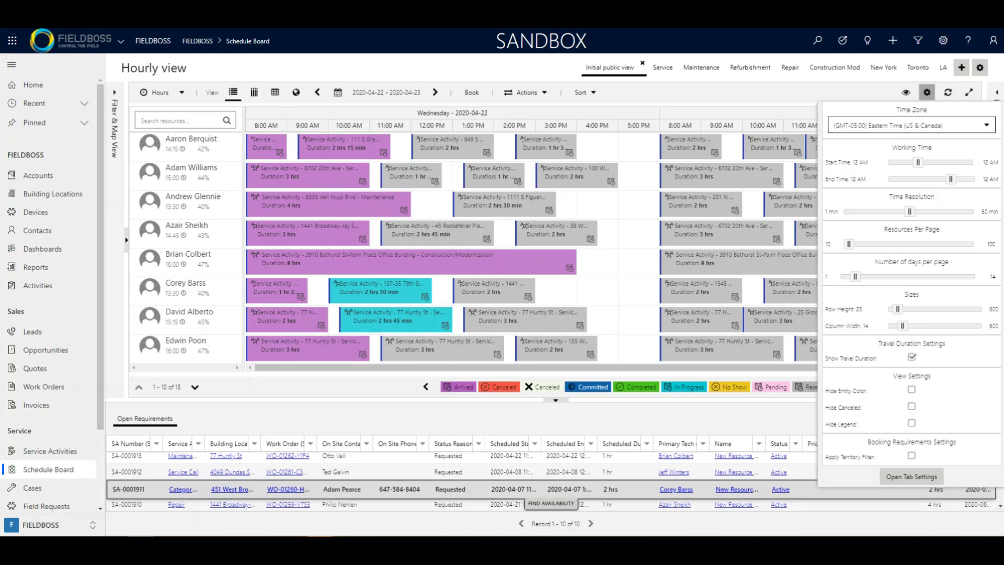